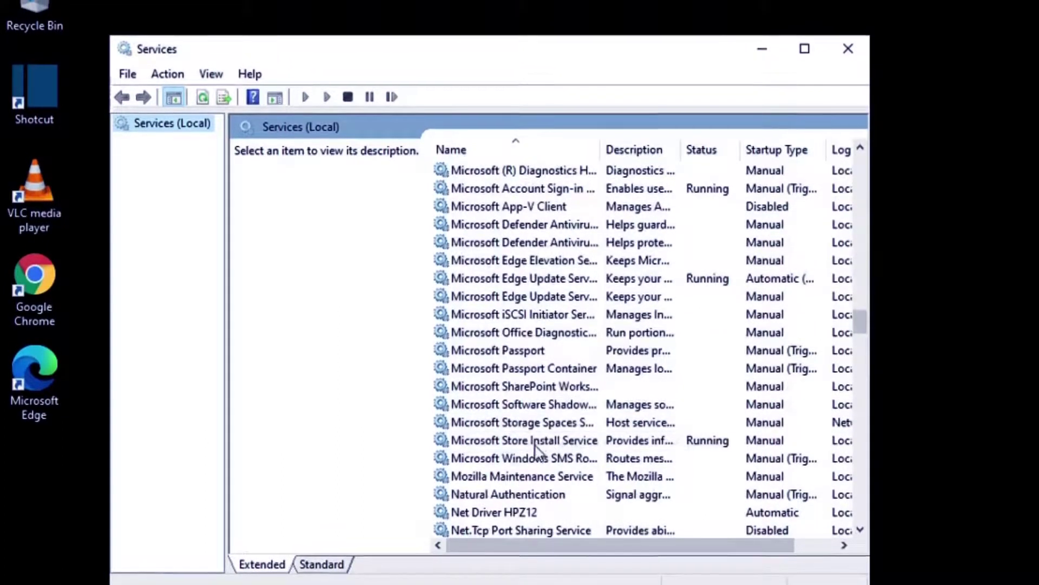
# Open the properties of the Microsoft Store Install Service
pyautogui.click(541, 440)
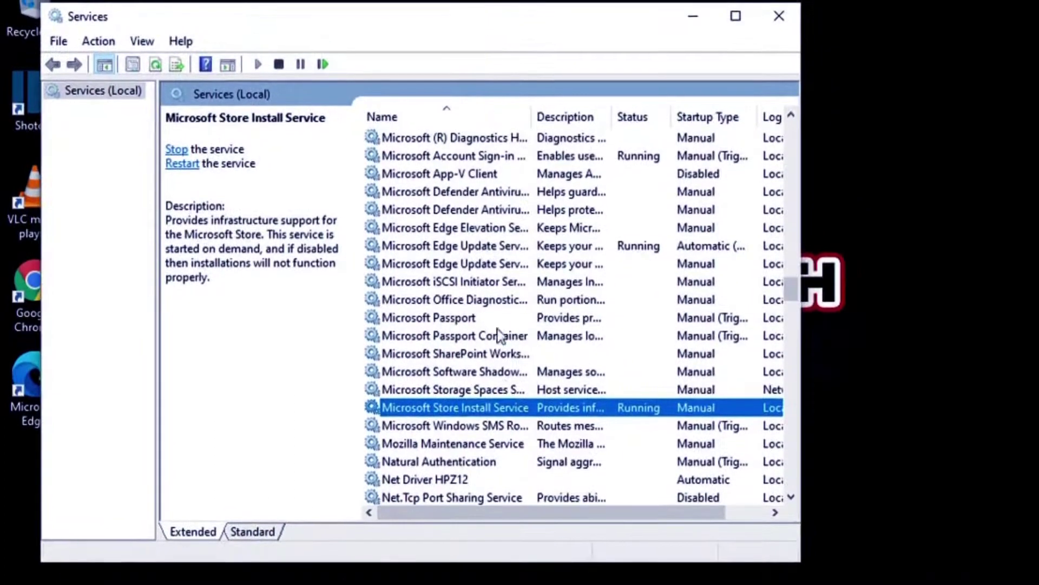
pyautogui.doubleClick(507, 412)
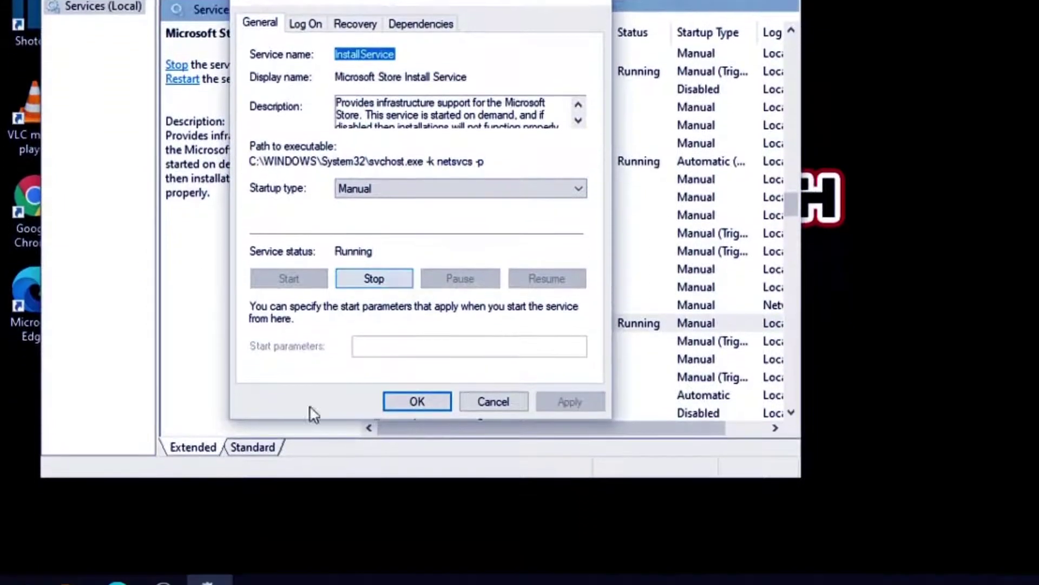
# Launch Microsoft Store and place its window so the service properties stay in view
pyautogui.click(21, 564)
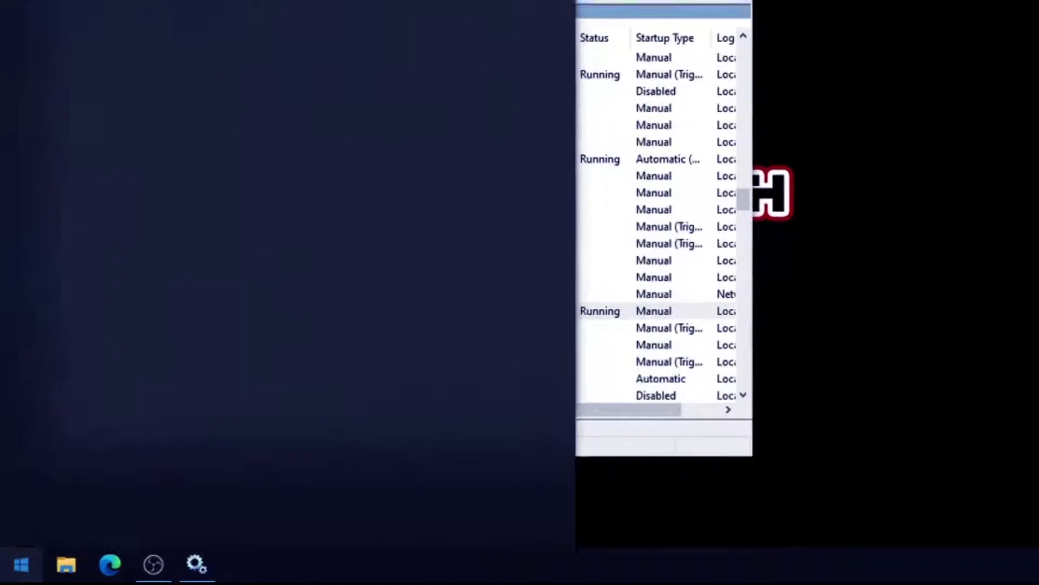
pyautogui.write('store')
pyautogui.press('Return')
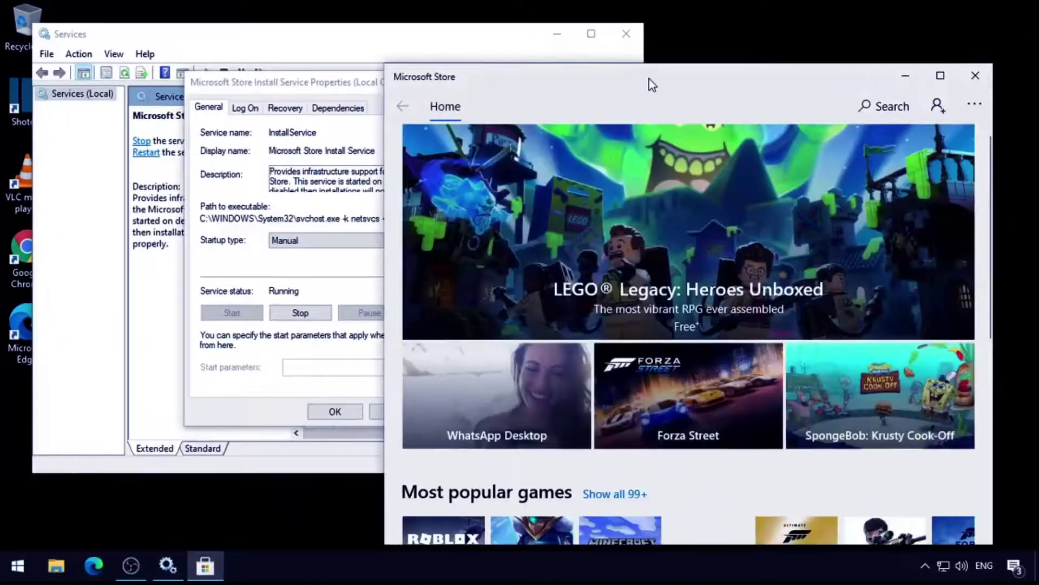
pyautogui.moveTo(652, 81); pyautogui.dragTo(689, 46)
pyautogui.scroll(-3, 717, 274)
pyautogui.scroll(-2, 716, 274)
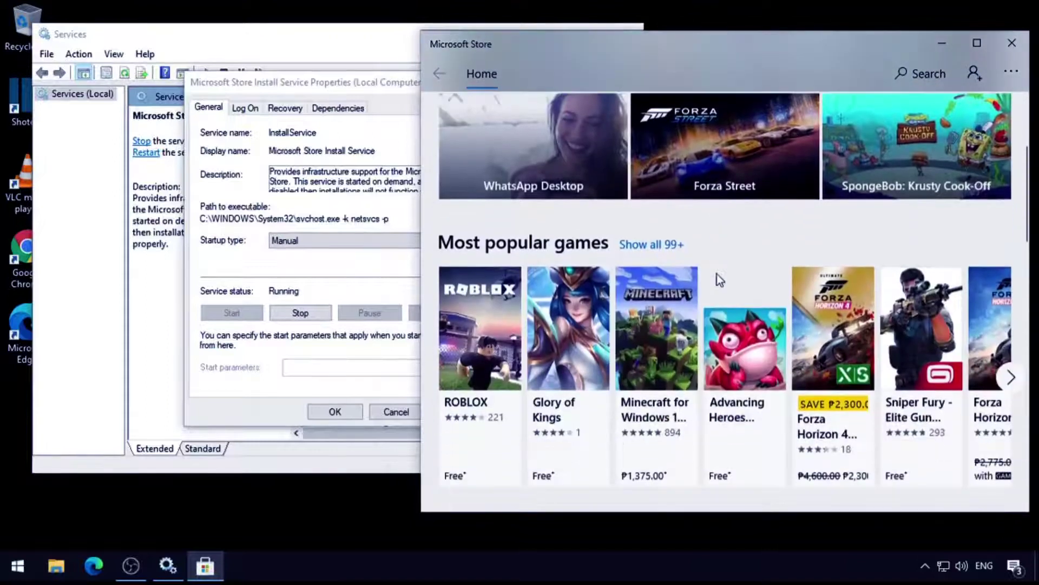
# Search the store for "solitaire" and shift the store window slightly away from the service properties
pyautogui.click(921, 78)
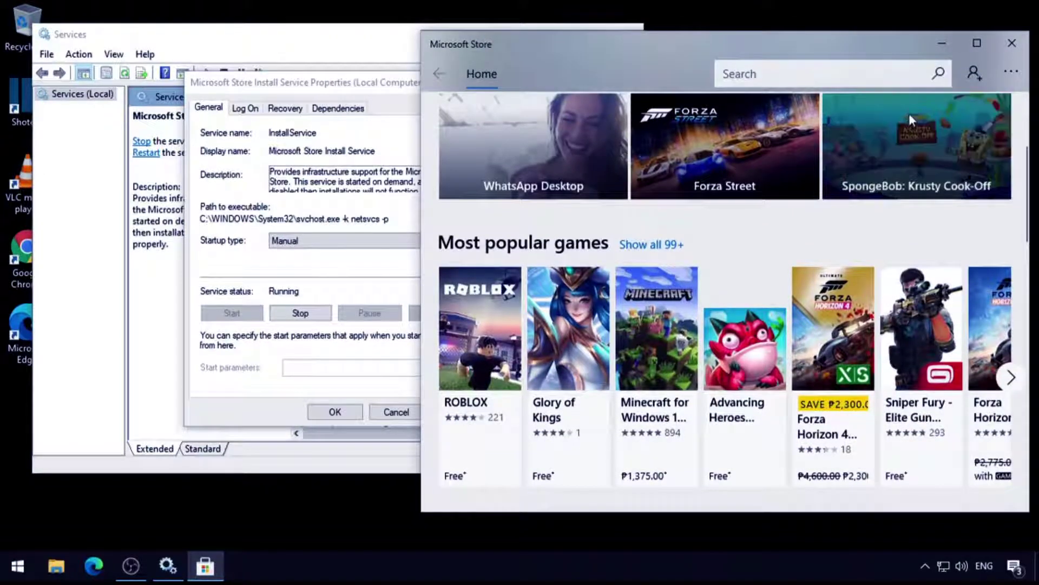
pyautogui.write('solitaire')
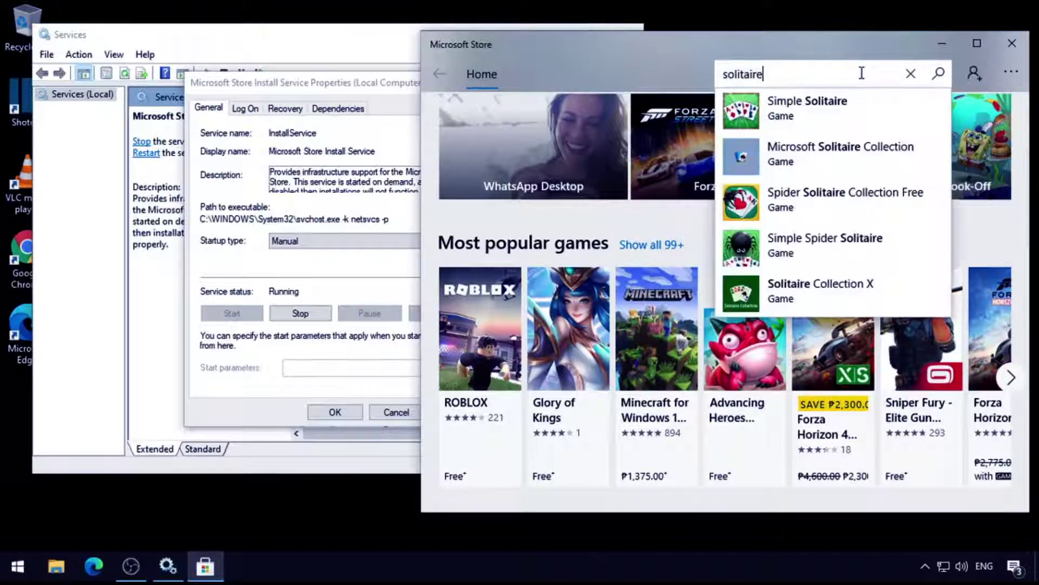
pyautogui.press('Return')
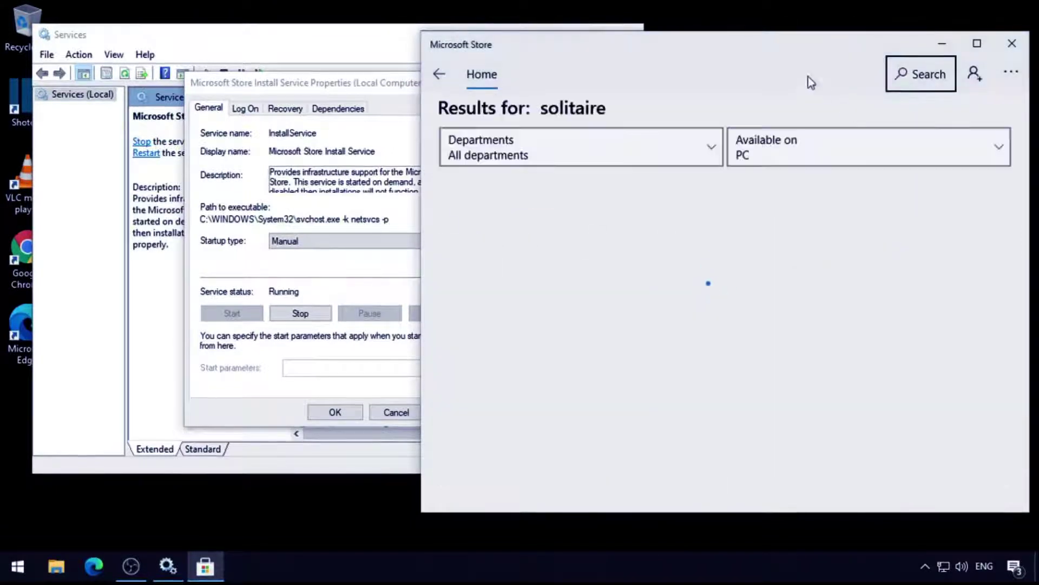
pyautogui.moveTo(781, 49); pyautogui.dragTo(804, 47)
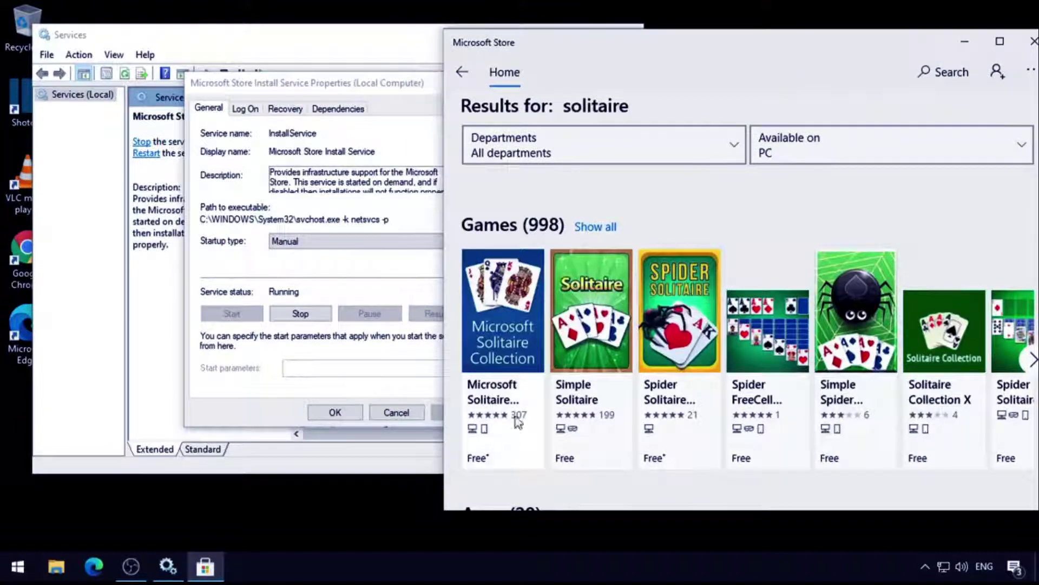
# Install the free Microsoft Solitaire Collection from the search results, declining to sign in with Microsoft
pyautogui.click(507, 352)
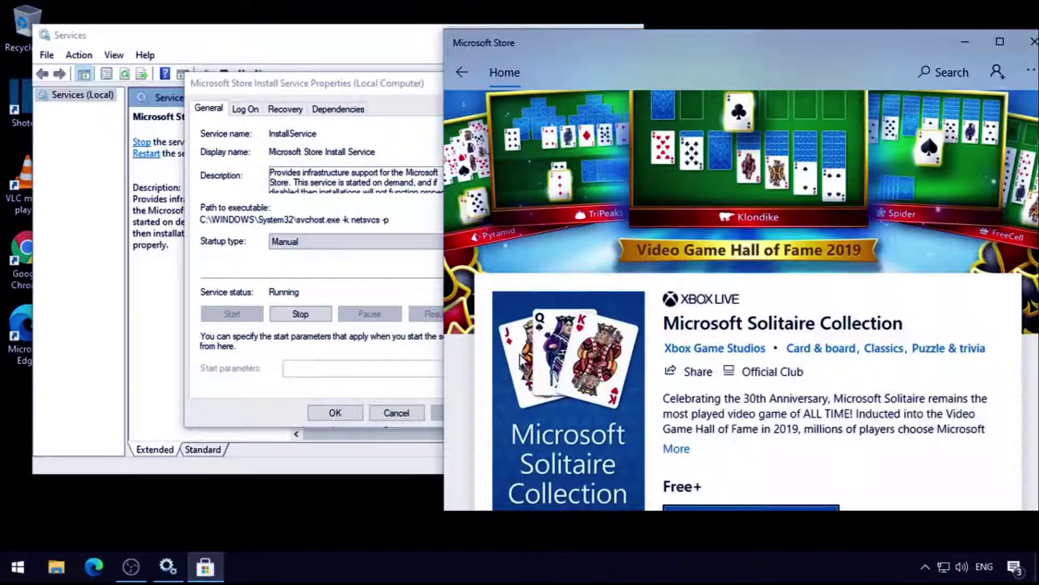
pyautogui.scroll(-3, 519, 354)
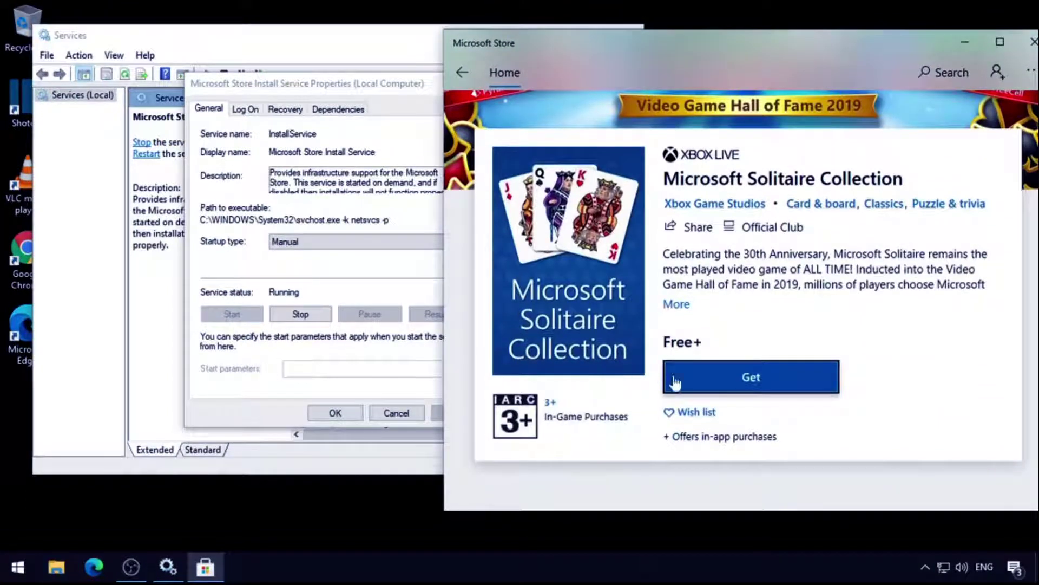
pyautogui.click(696, 384)
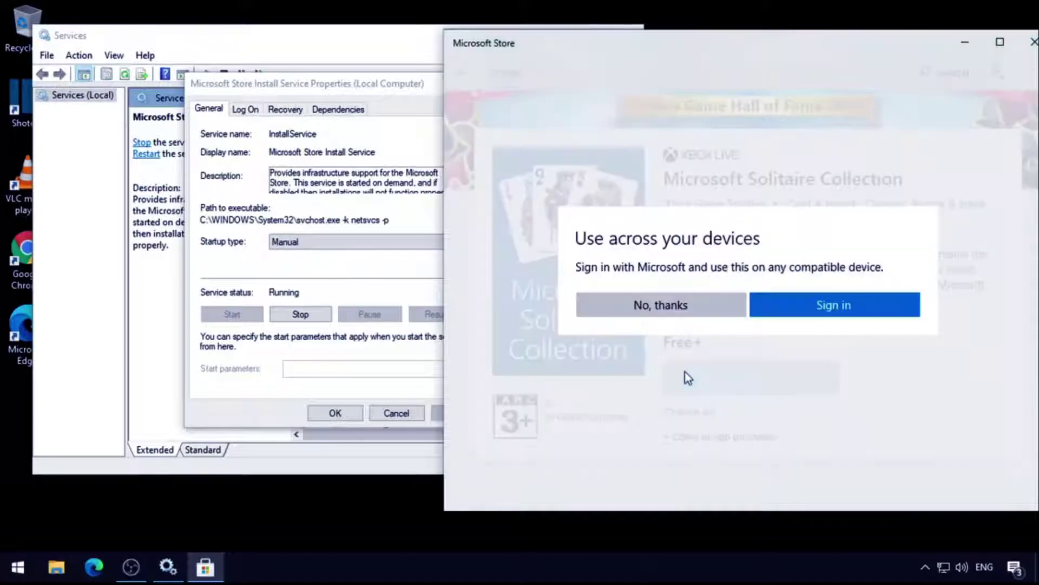
pyautogui.click(698, 311)
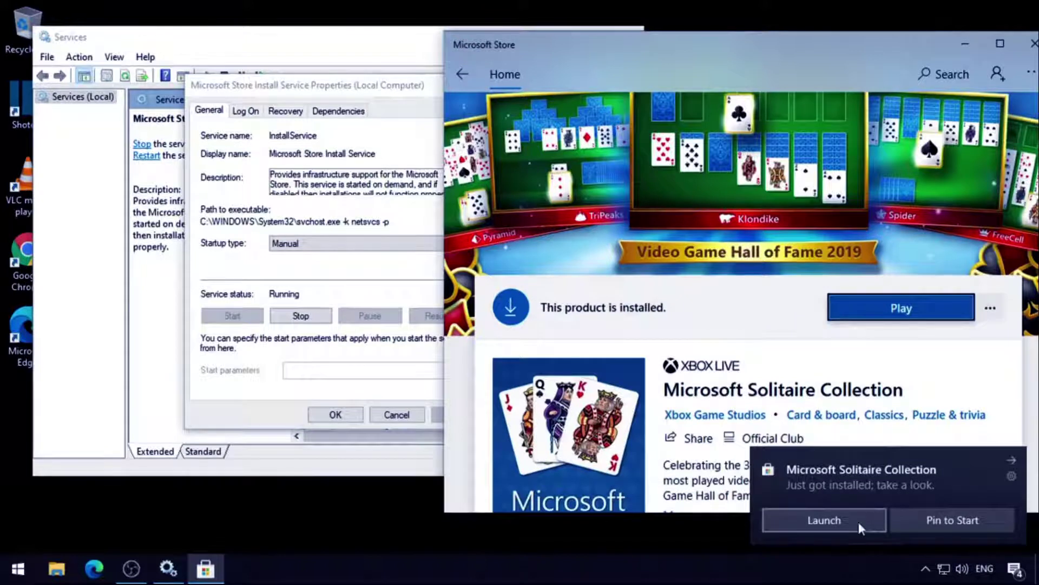
# Test-launch the installed Microsoft Solitaire Collection, close it and return to the solitaire search results
pyautogui.click(909, 314)
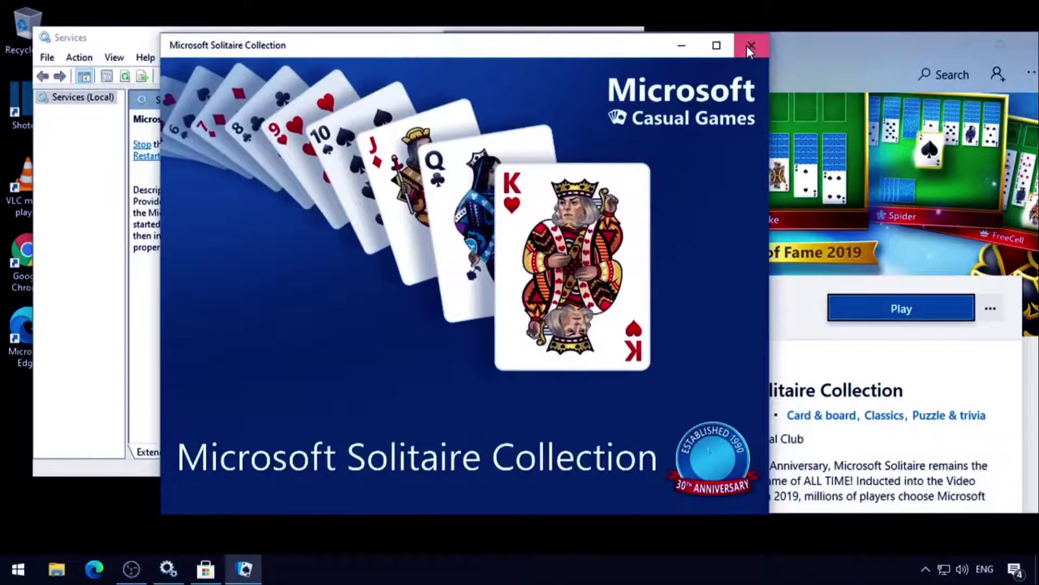
pyautogui.click(750, 47)
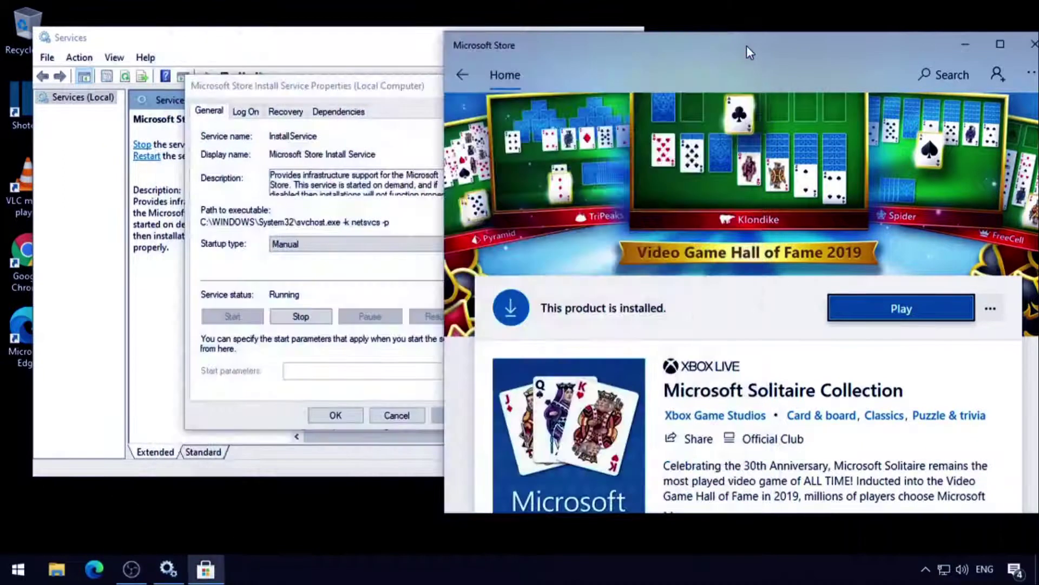
pyautogui.click(465, 74)
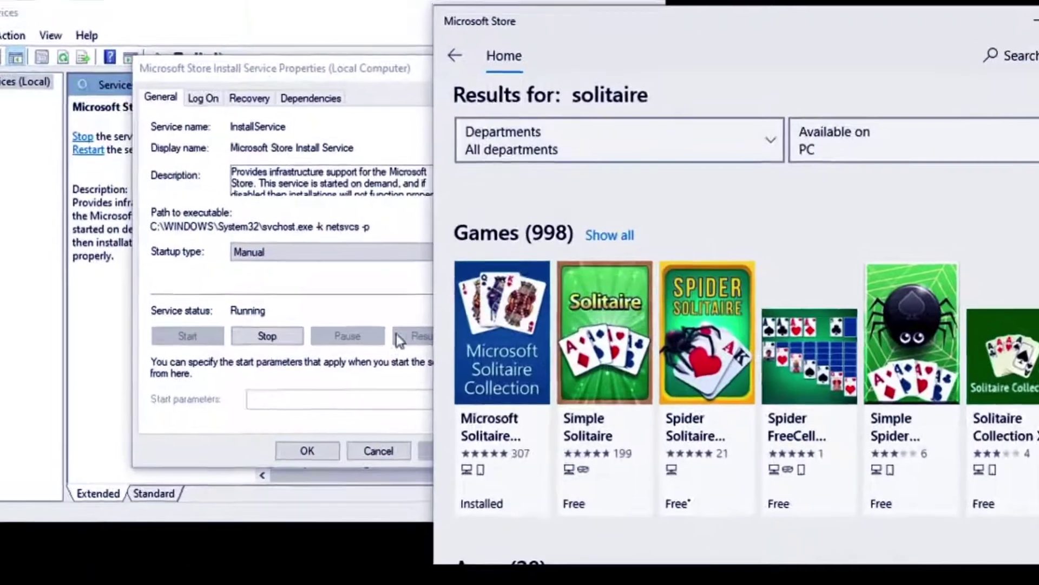
# Set the Microsoft Store Install Service's startup type to Disabled and stop the service, saving the changes
pyautogui.click(349, 288)
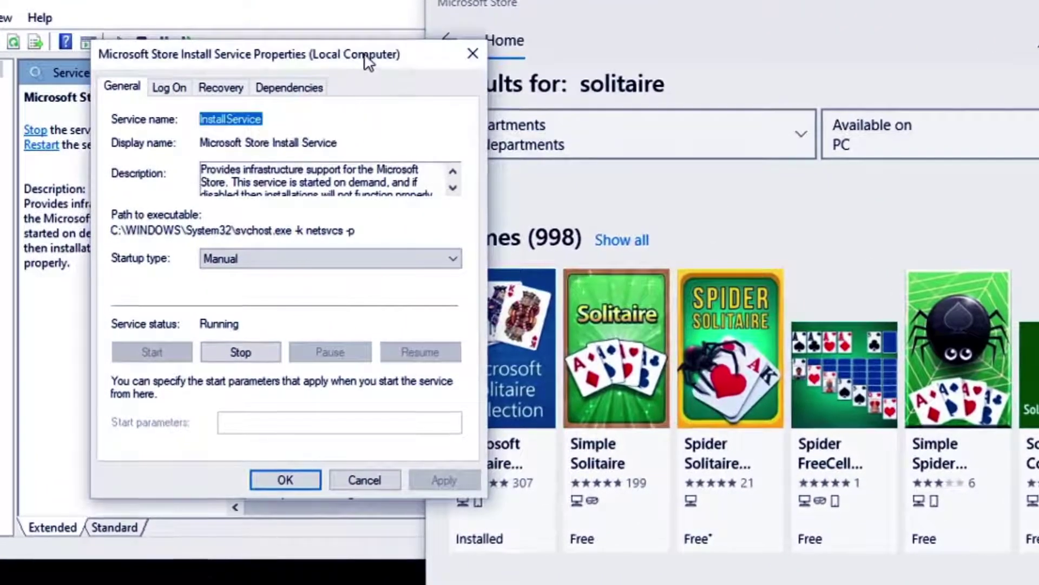
pyautogui.moveTo(368, 54); pyautogui.dragTo(262, 64)
pyautogui.click(289, 277)
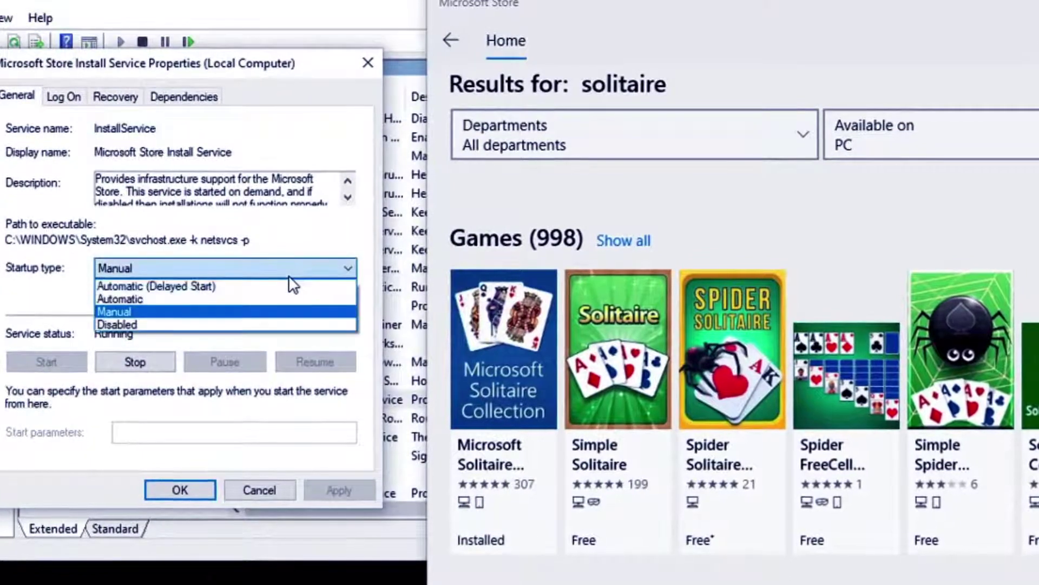
pyautogui.click(274, 330)
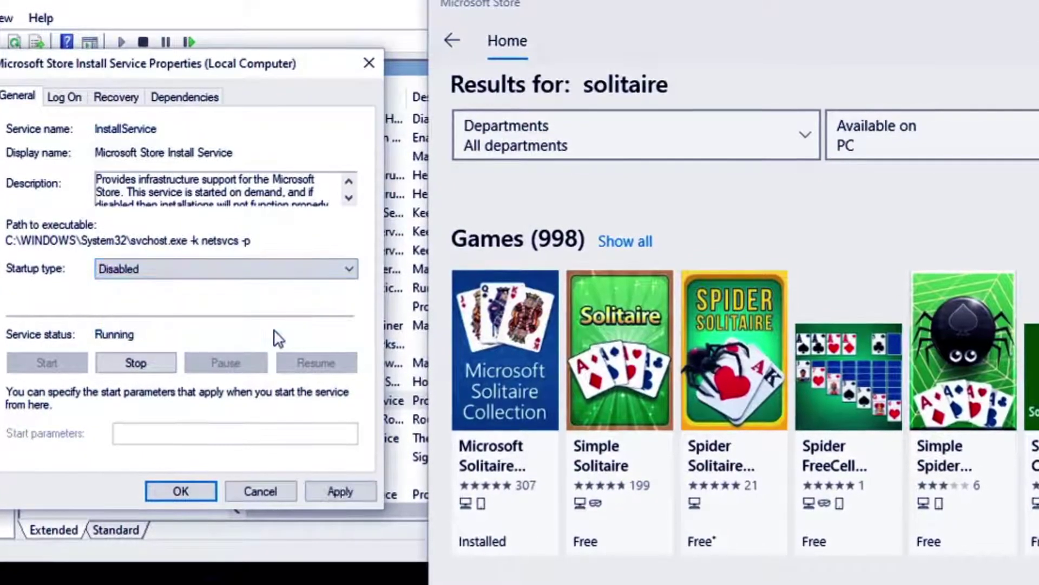
pyautogui.click(150, 363)
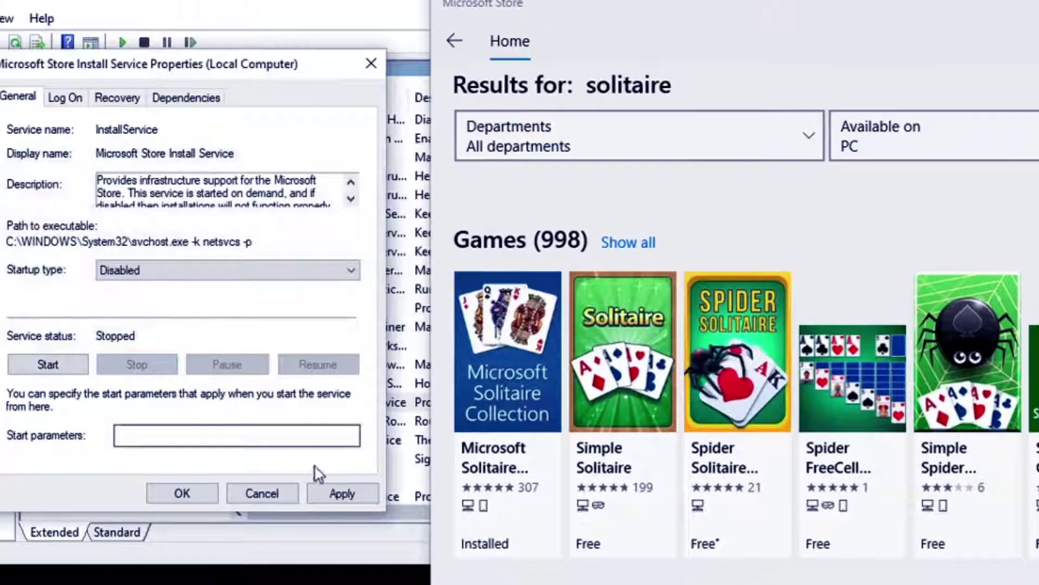
pyautogui.click(344, 493)
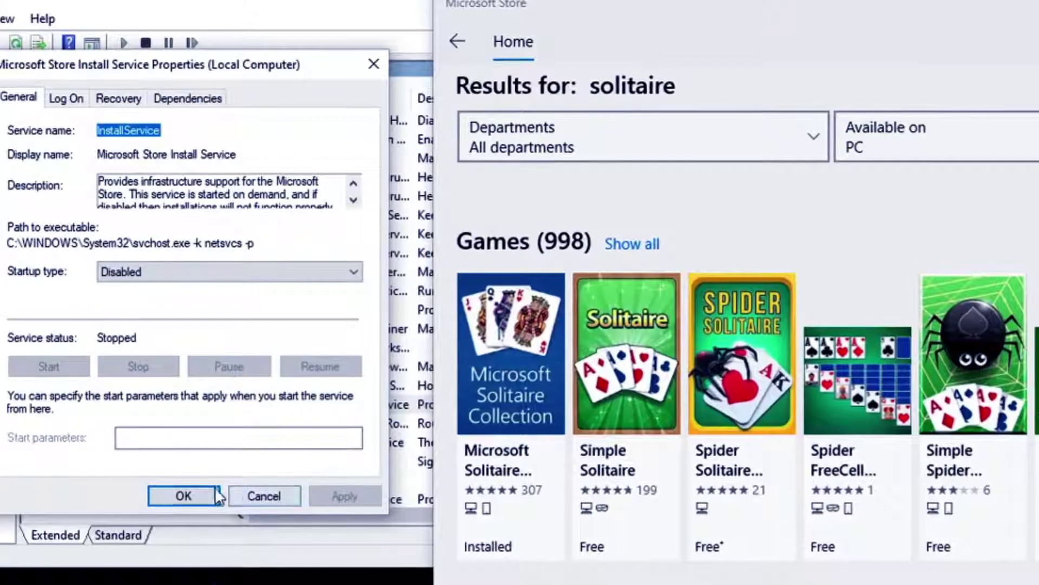
pyautogui.click(199, 496)
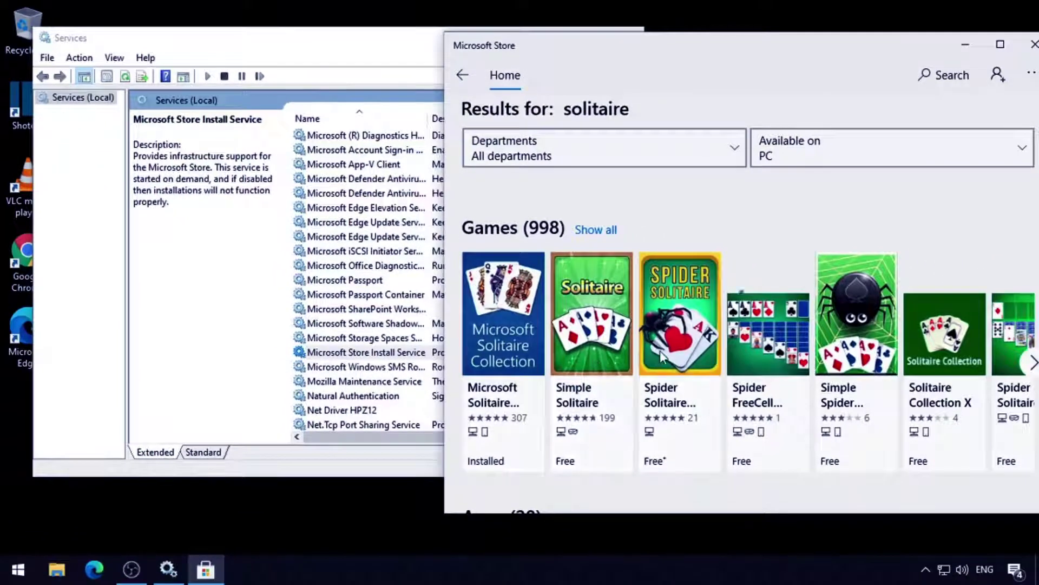
# Get Spider Solitaire Collection Free without signing in, try to install it and dismiss the dialog that opens
pyautogui.click(660, 351)
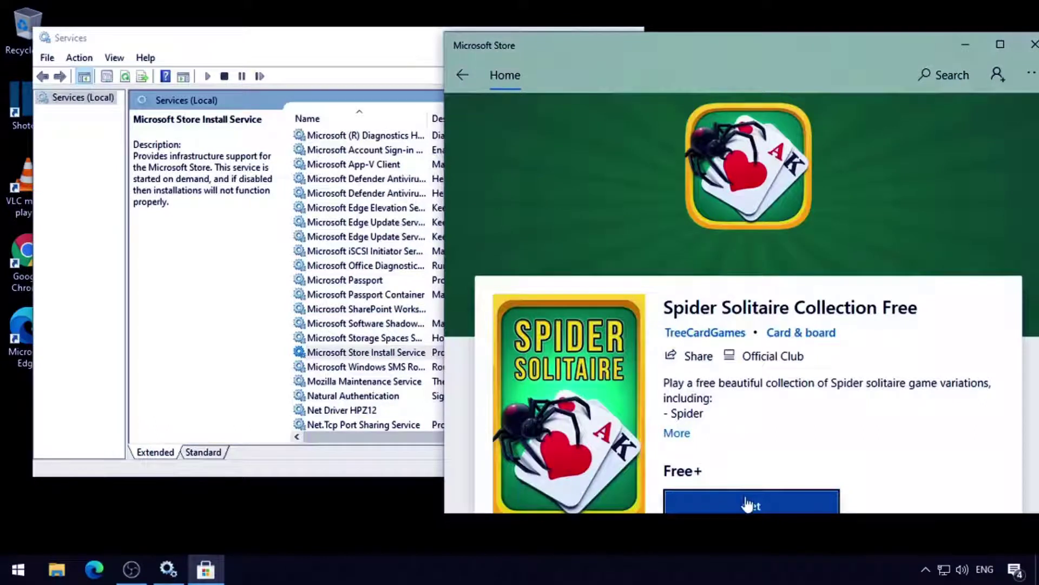
pyautogui.click(748, 504)
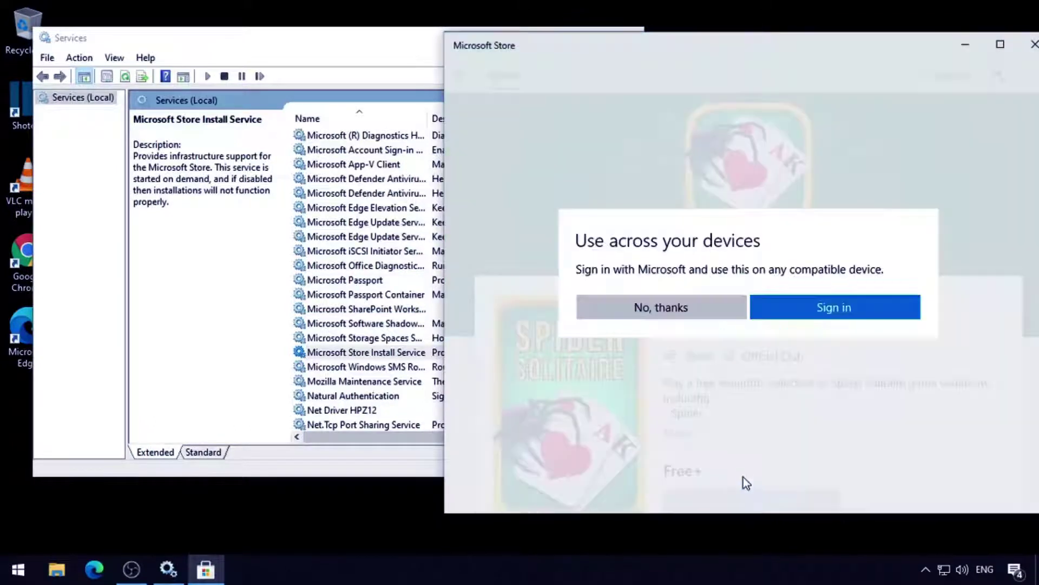
pyautogui.click(706, 319)
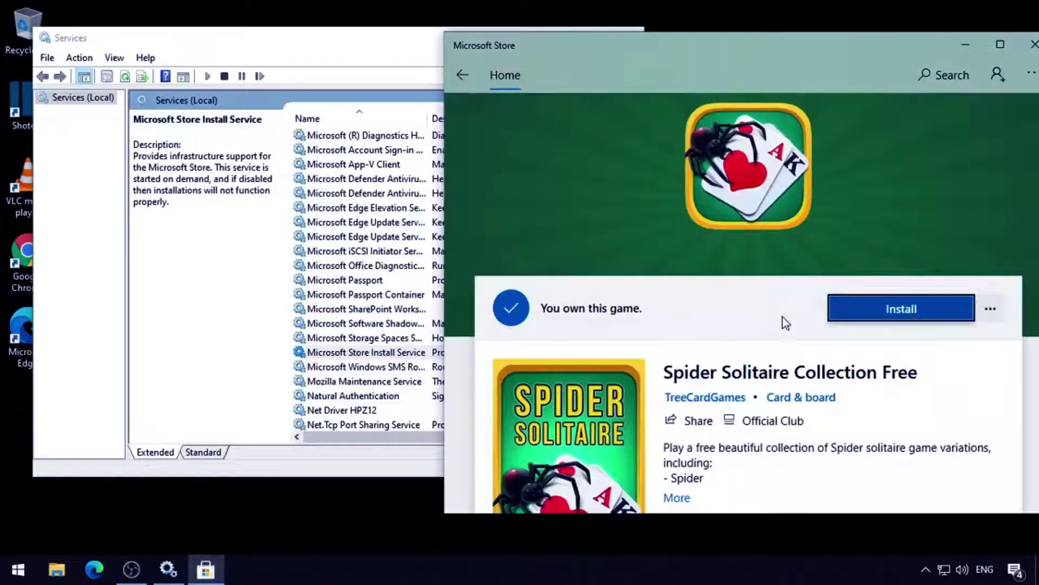
pyautogui.click(848, 311)
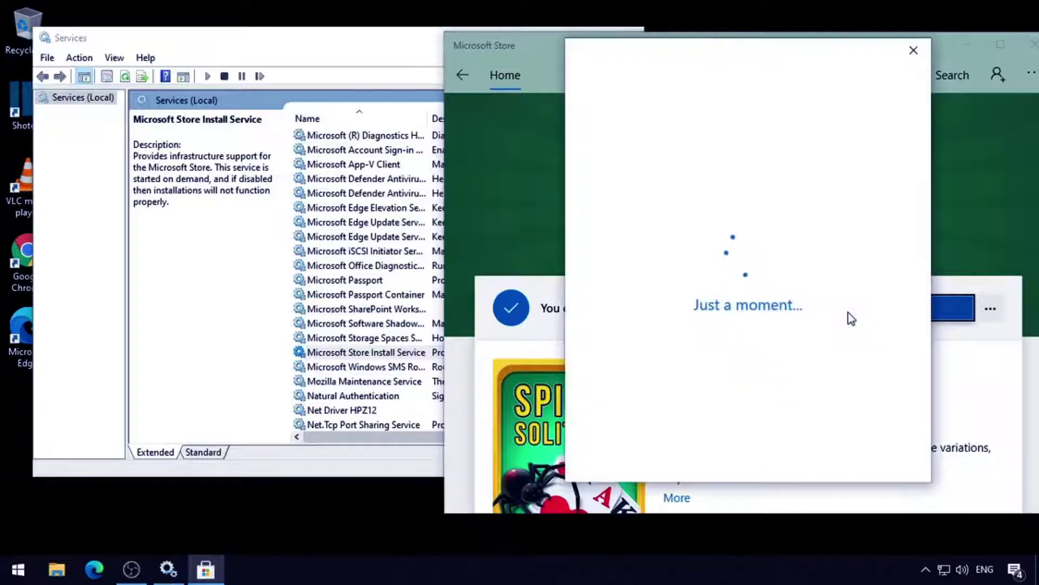
pyautogui.click(915, 49)
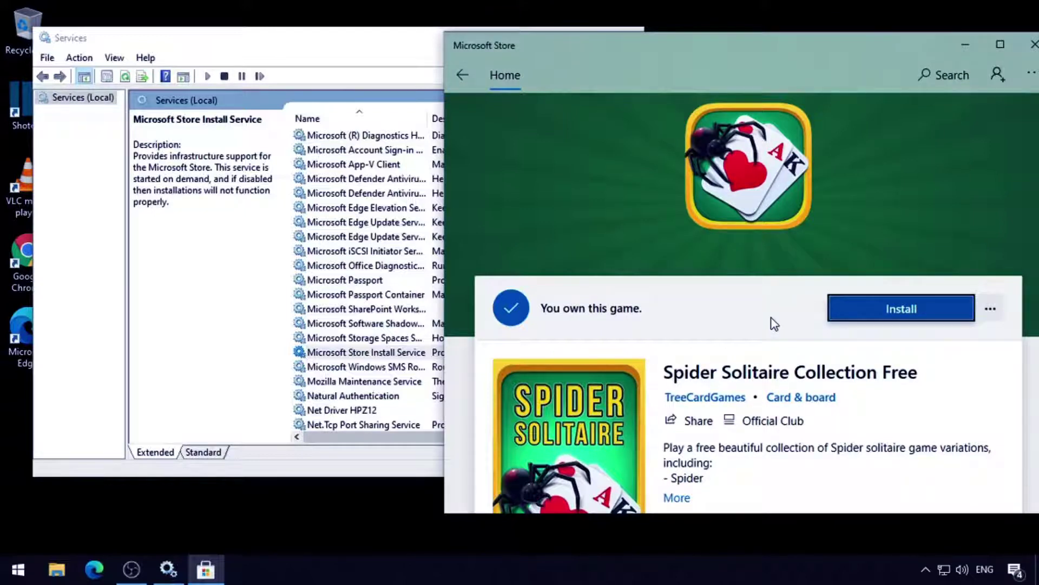
# Bring the store window fully into view, retry installing Spider Solitaire Collection Free and dismiss the sign-in dialog
pyautogui.moveTo(807, 47); pyautogui.dragTo(762, 36)
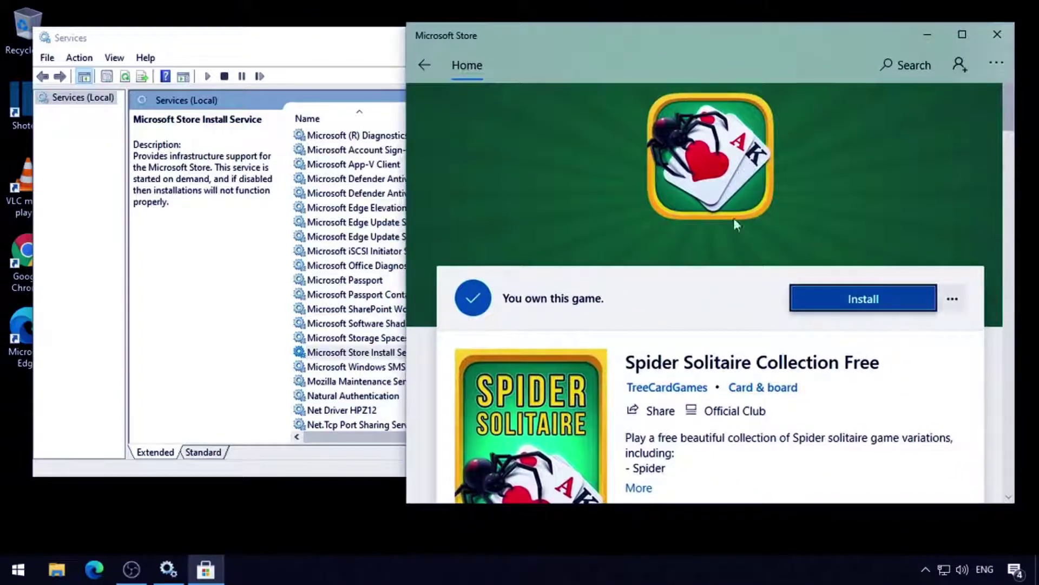
pyautogui.scroll(-5, 737, 268)
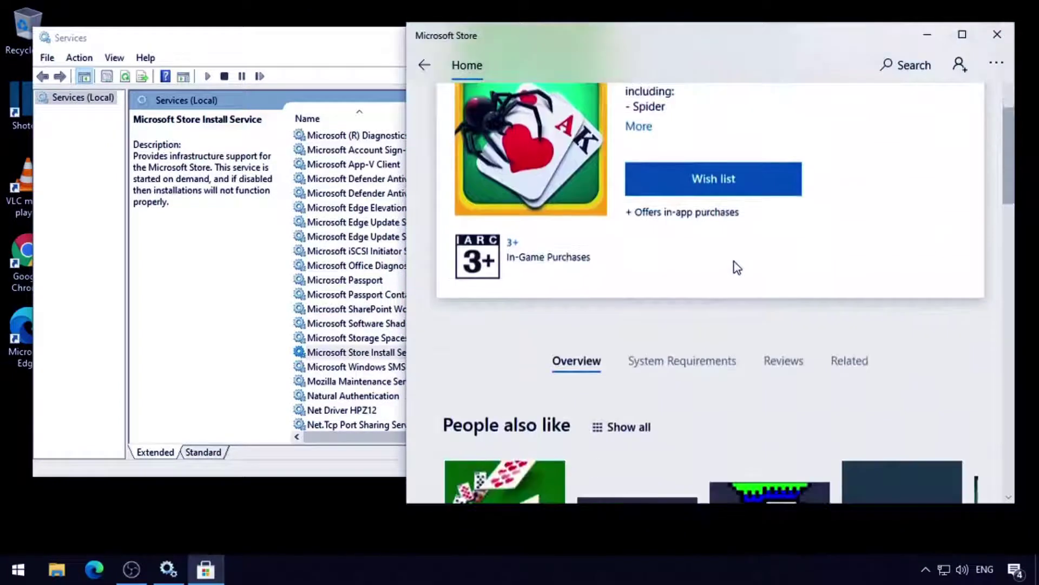
pyautogui.scroll(5, 736, 268)
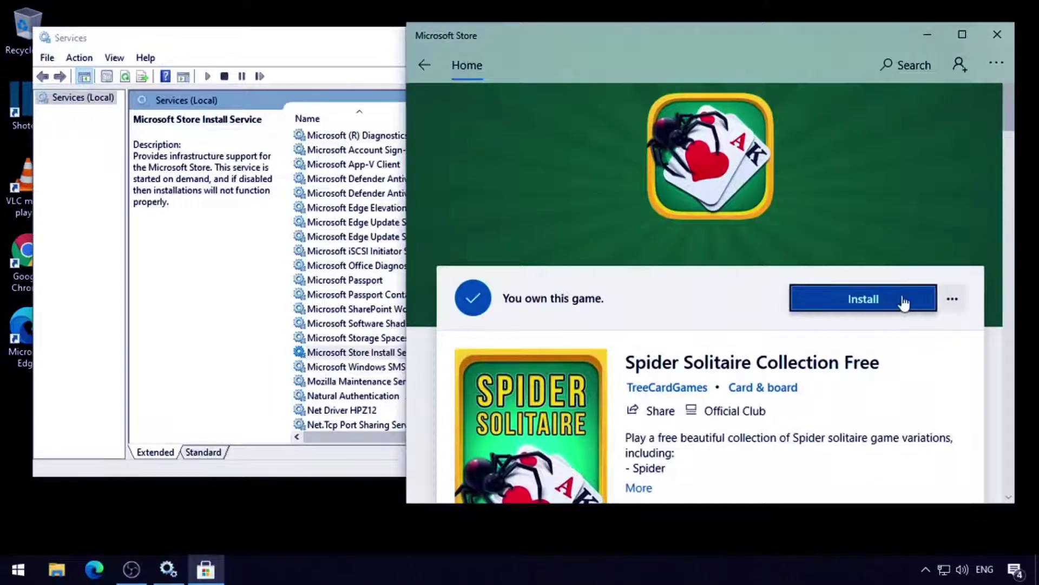
pyautogui.click(902, 303)
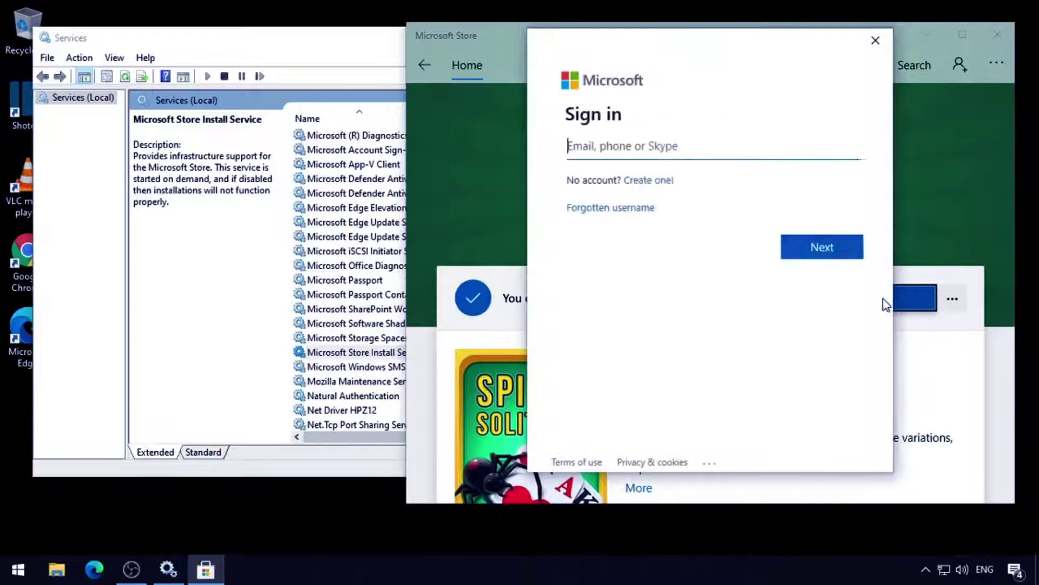
pyautogui.click(875, 40)
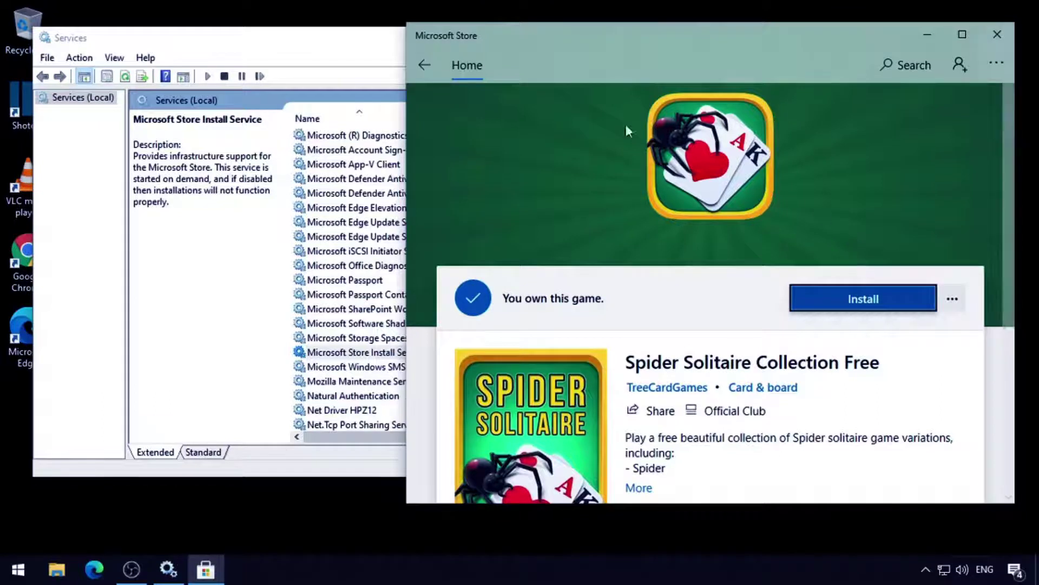
# Reopen Spider Solitaire Collection Free from the solitaire search results, try installing it again and dismiss the sign-in dialog
pyautogui.click(426, 66)
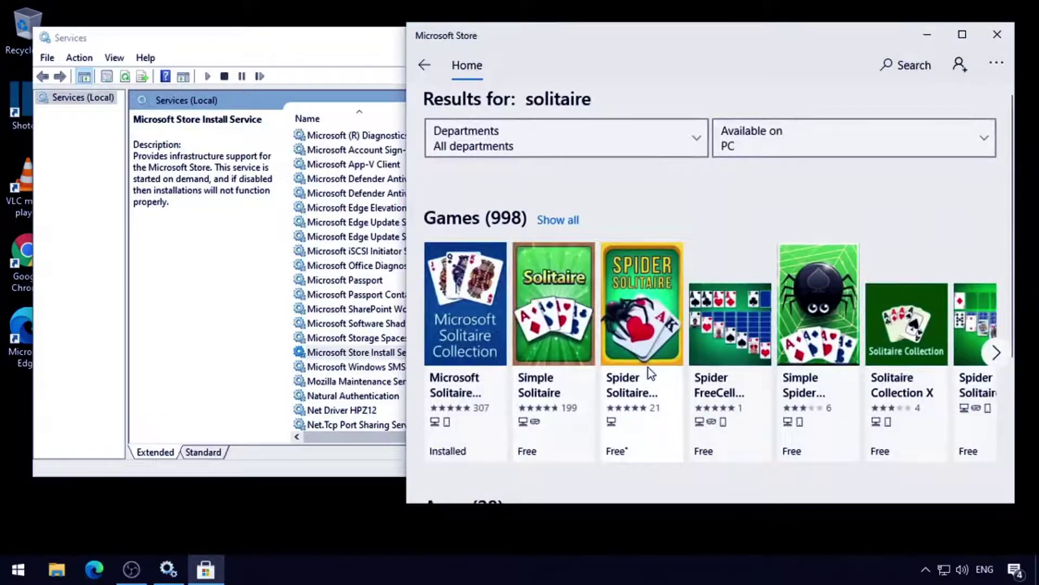
pyautogui.click(648, 368)
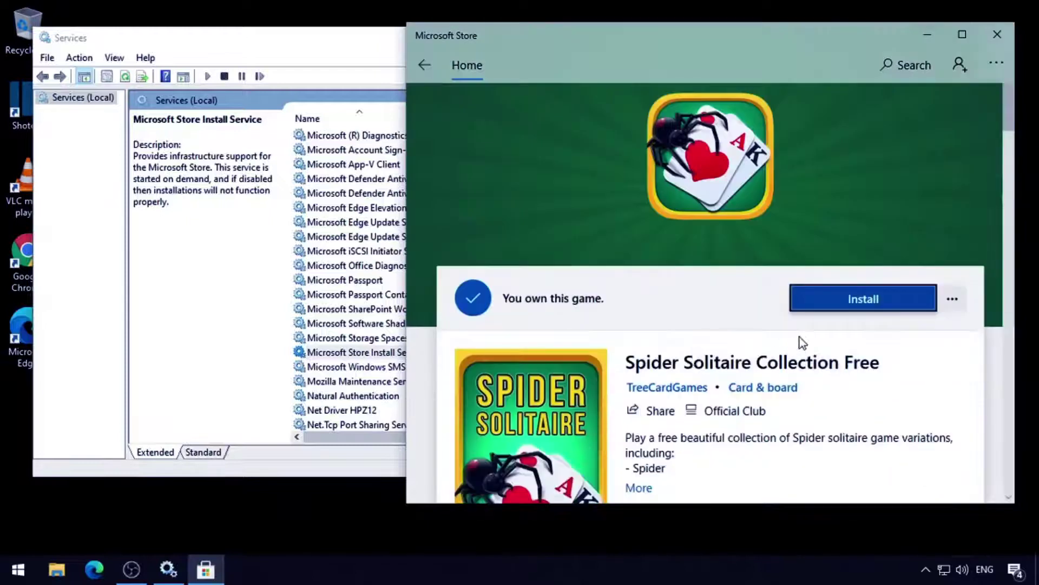
pyautogui.click(824, 301)
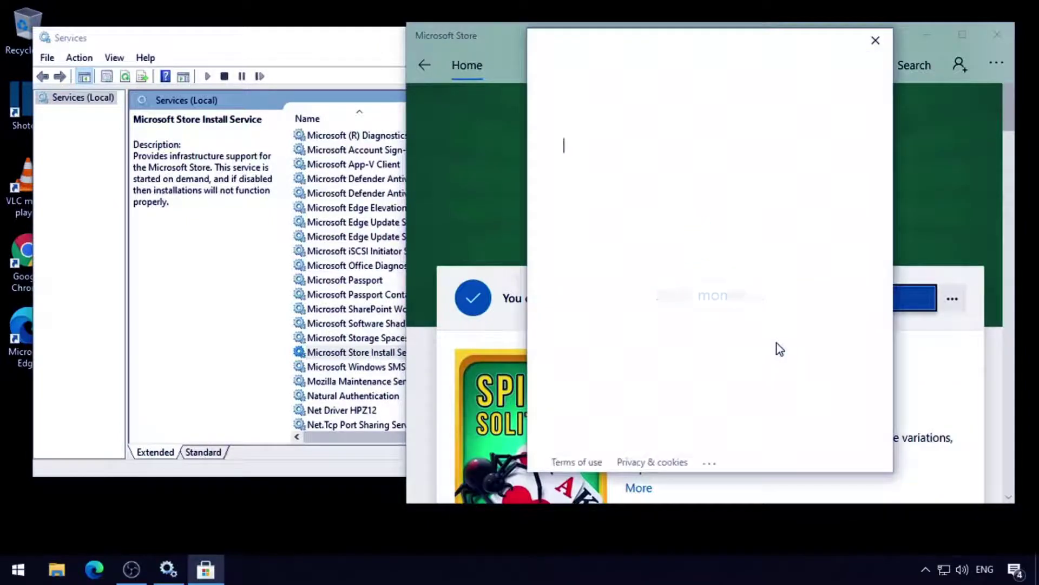
pyautogui.click(875, 40)
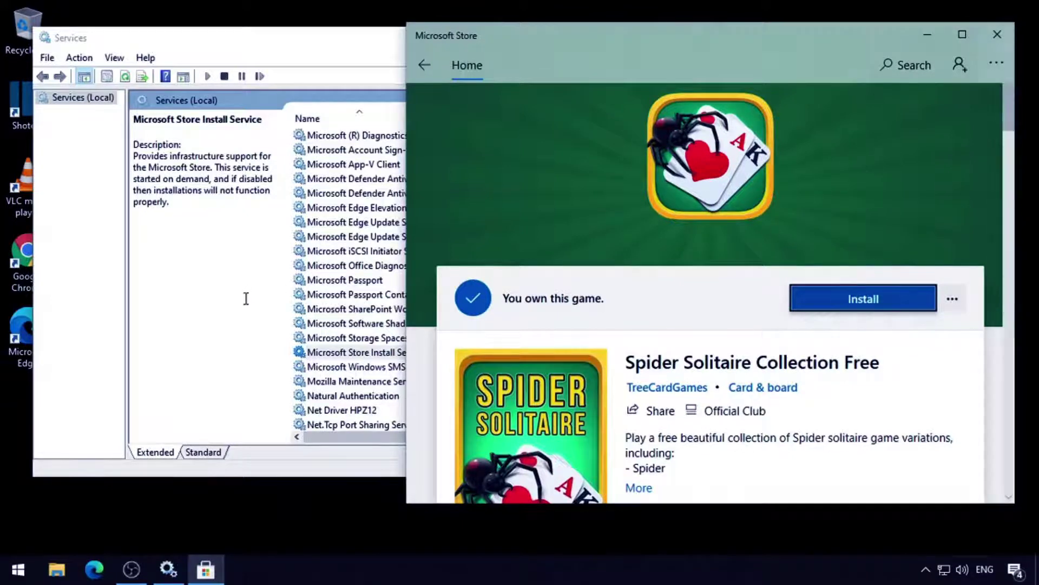
# Set the Microsoft Store Install Service's startup type to Manual and start the service, saving the changes
pyautogui.click(233, 320)
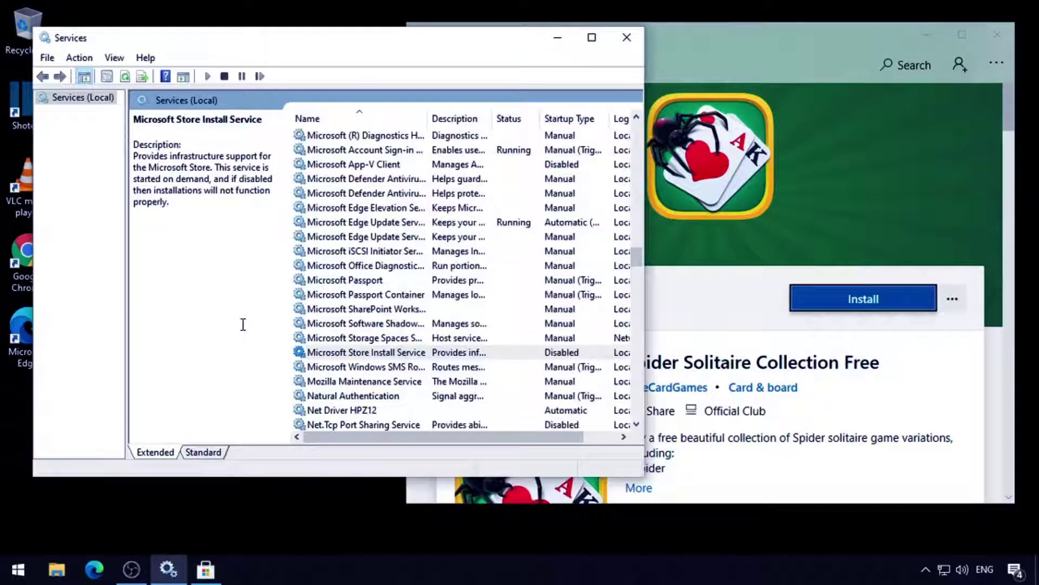
pyautogui.doubleClick(377, 358)
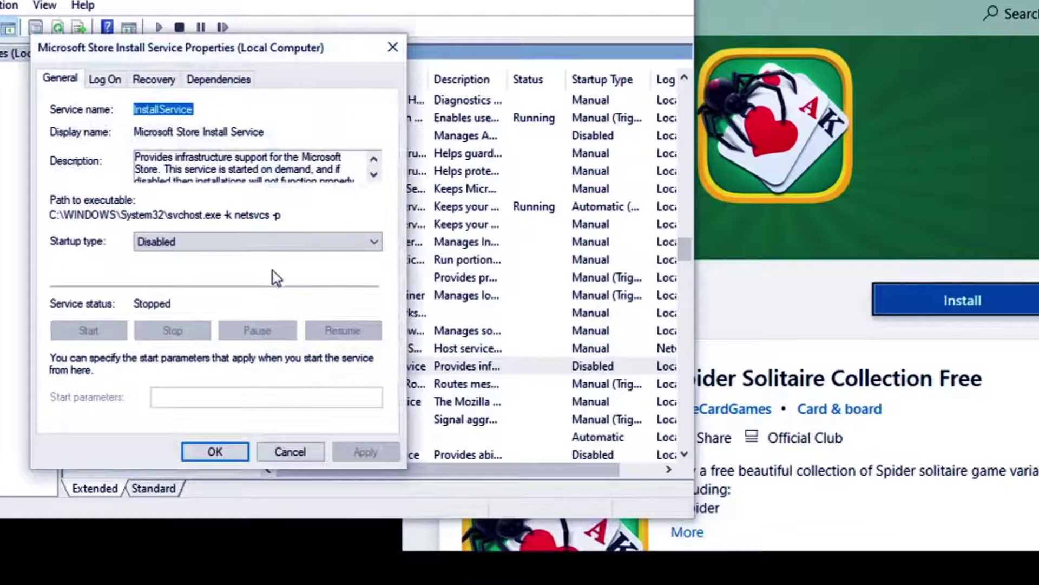
pyautogui.click(268, 243)
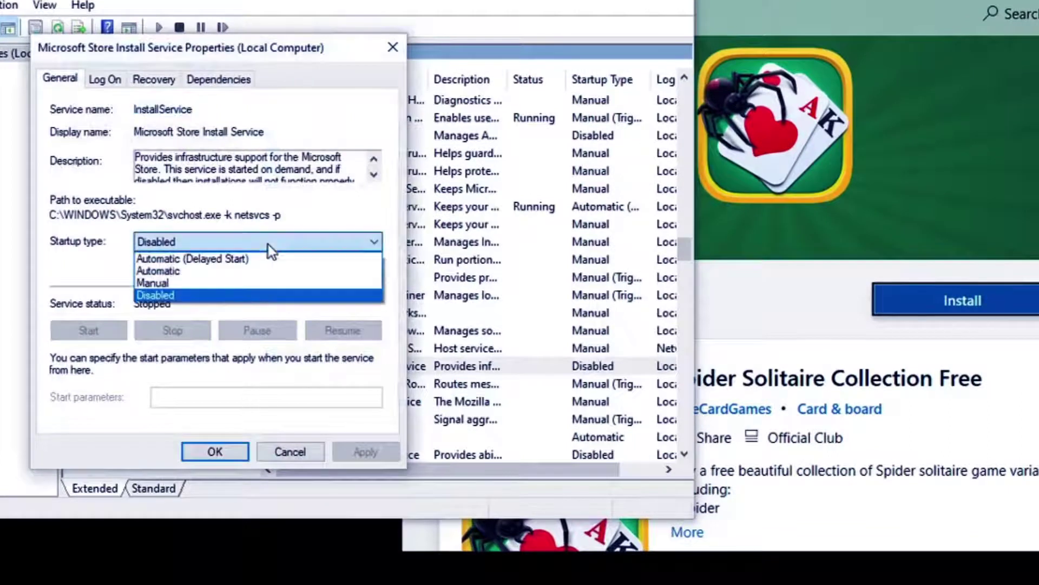
pyautogui.click(261, 281)
pyautogui.click(364, 451)
pyautogui.click(85, 329)
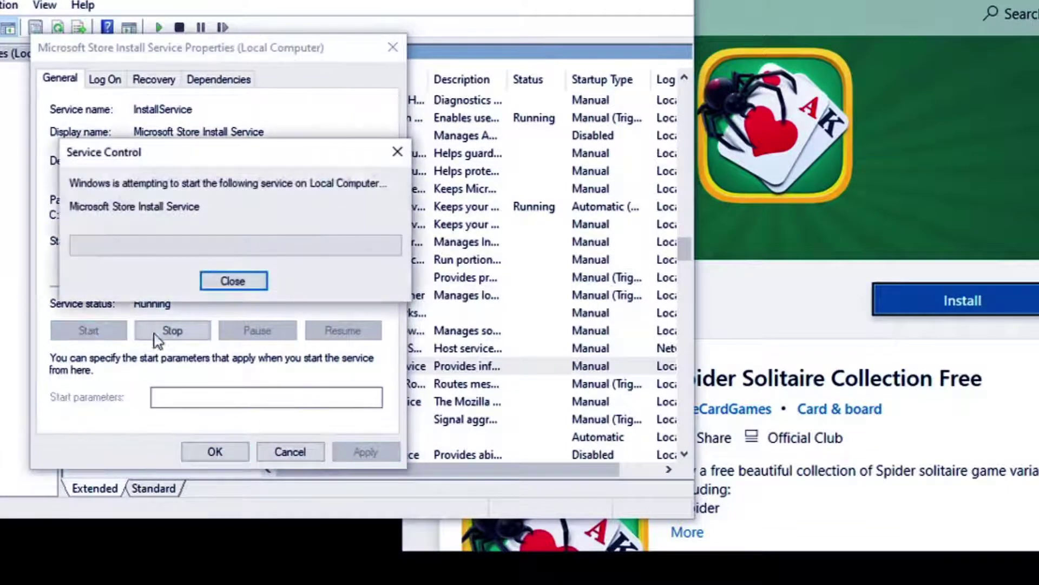
pyautogui.click(249, 291)
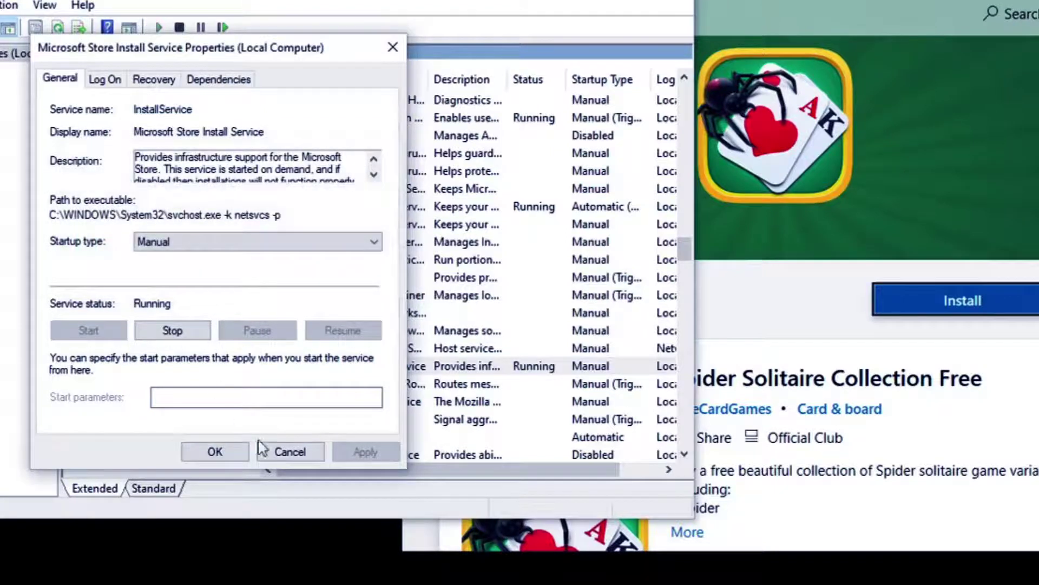
pyautogui.click(215, 452)
# Install Spider Solitaire Collection Free from the store, dismissing the sign-in dialog
pyautogui.click(837, 287)
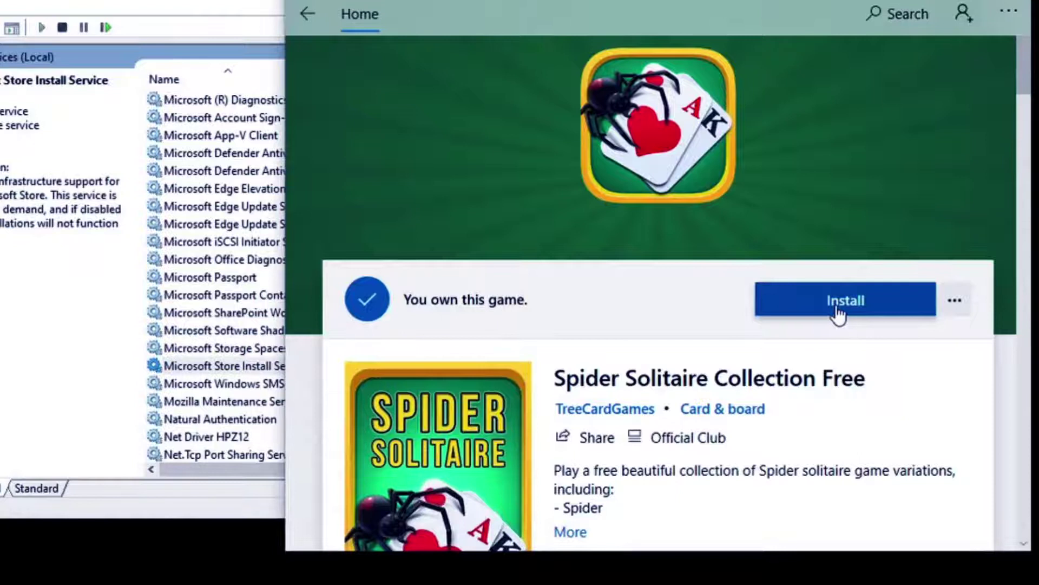
pyautogui.click(837, 309)
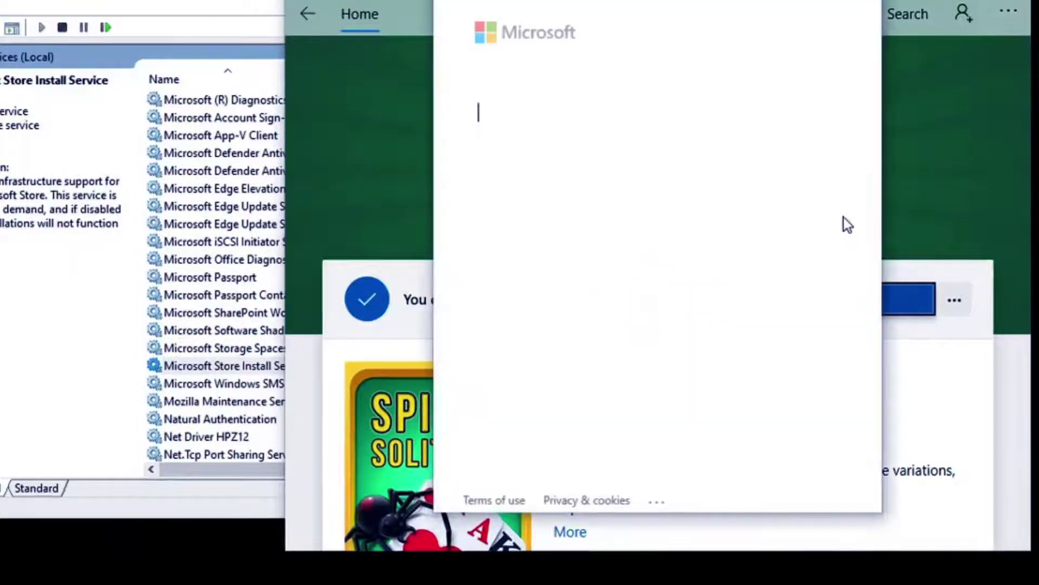
pyautogui.press('Escape')
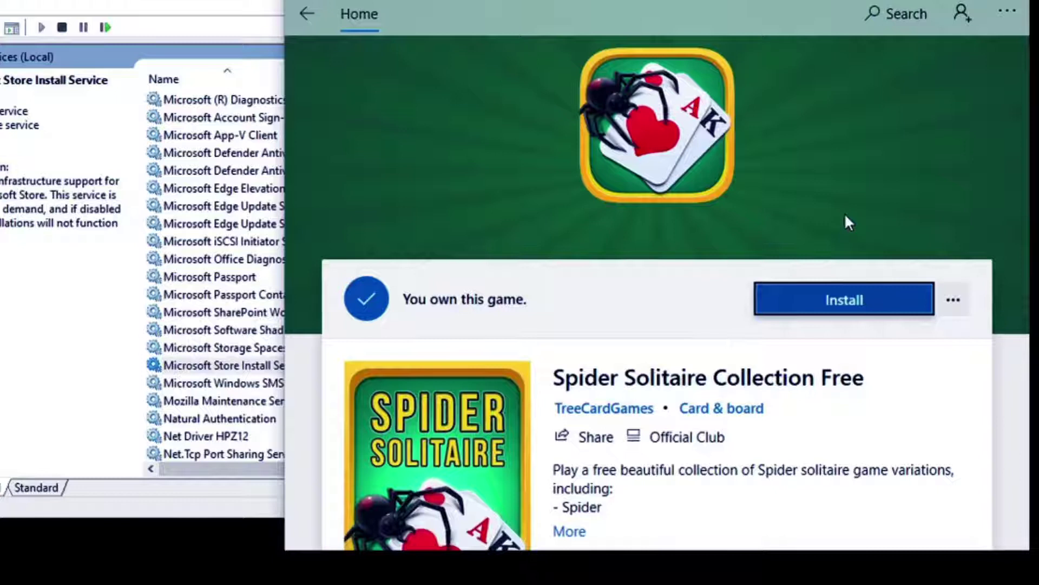
pyautogui.press('Return')
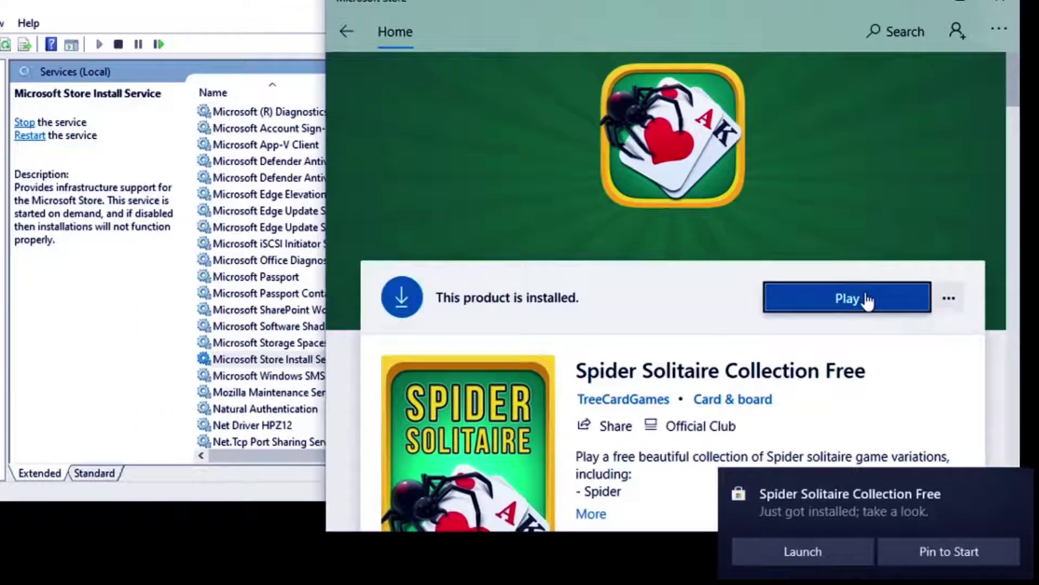
# Test-launch the installed Spider Solitaire Collection Free, then close the game, the Microsoft Store and the Services window
pyautogui.click(850, 298)
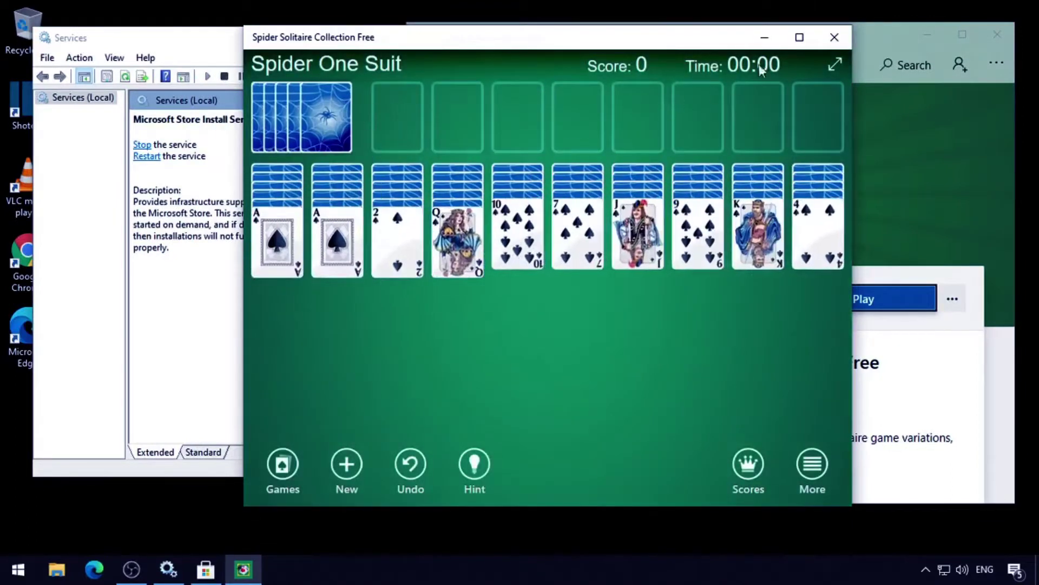
pyautogui.click(836, 33)
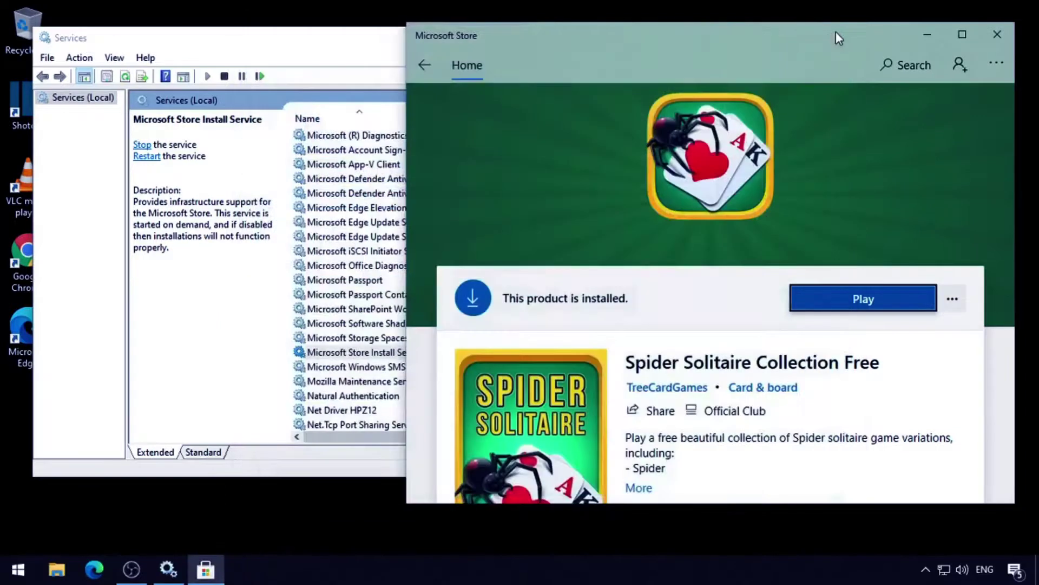
pyautogui.click(987, 40)
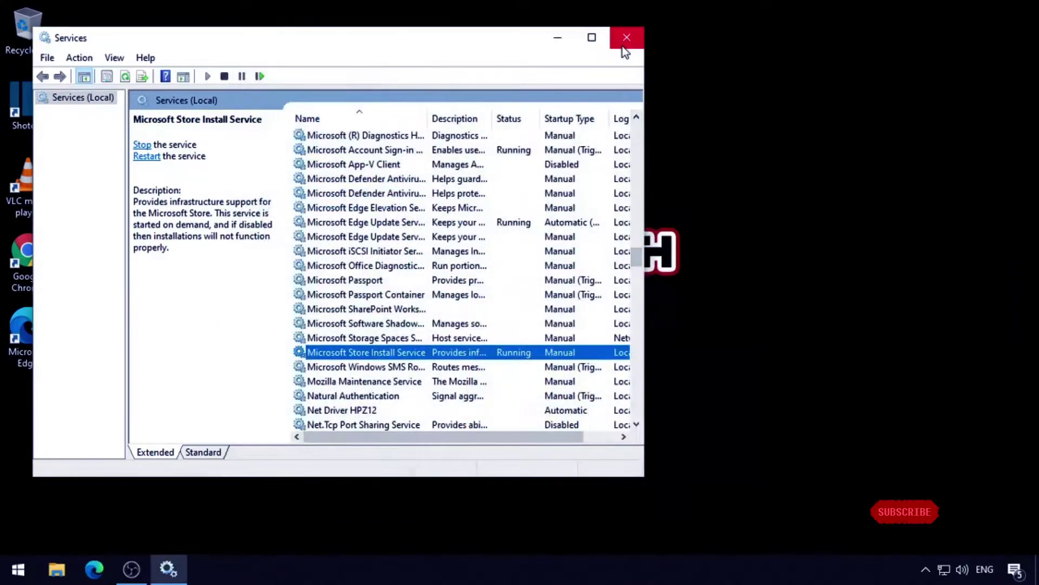
pyautogui.click(626, 38)
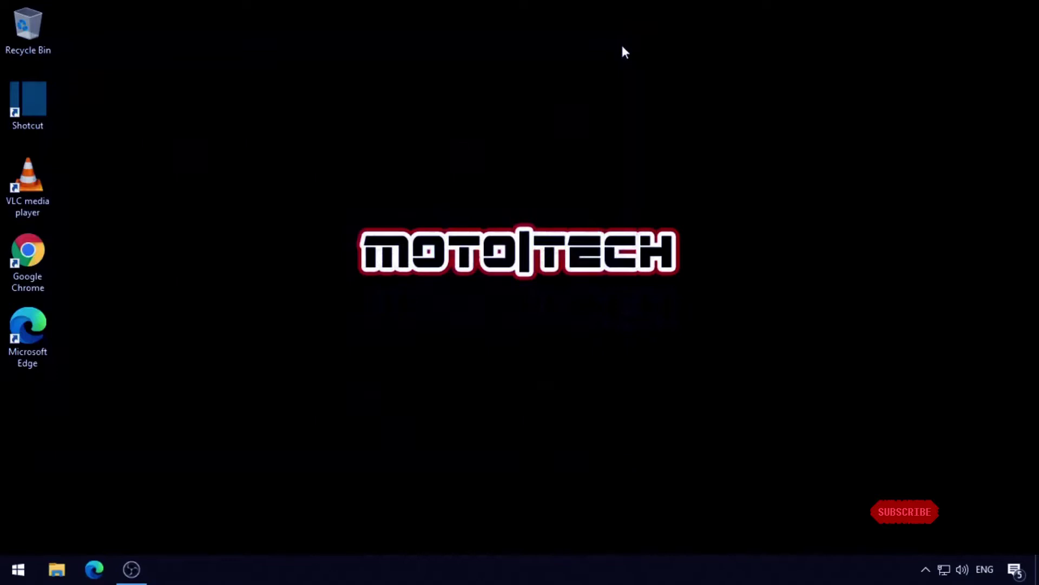